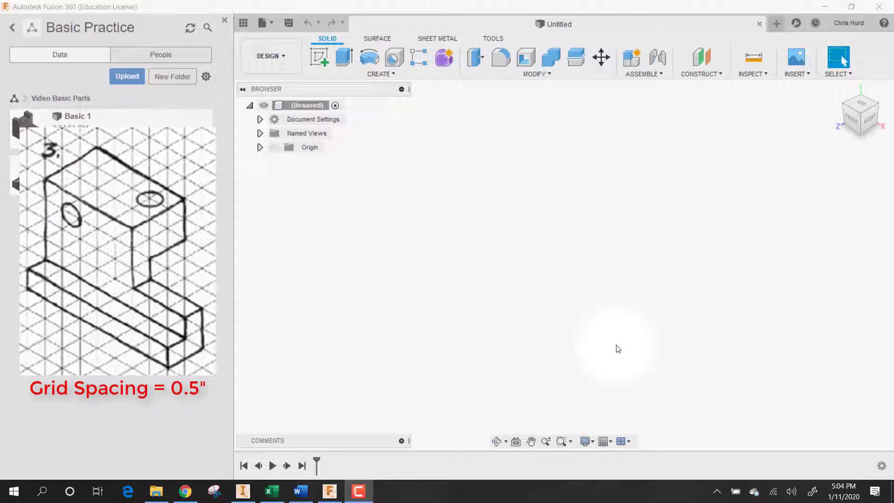
- Sketch a 2 in wide by 2.5 in tall rectangle from the origin on the right plane
left_click(320, 57)
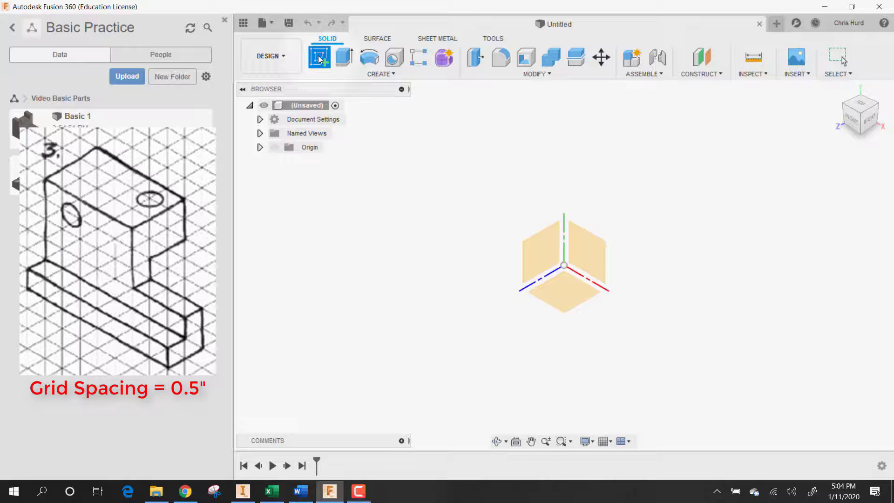
left_click(583, 255)
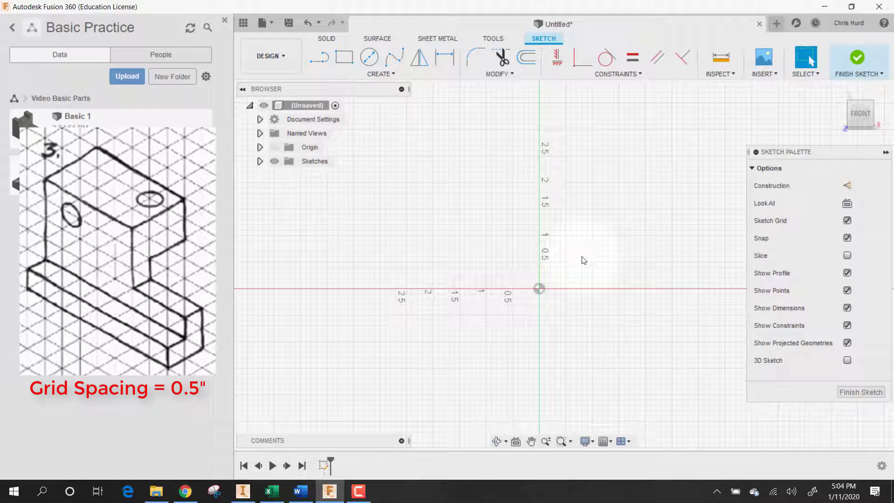
left_click(344, 57)
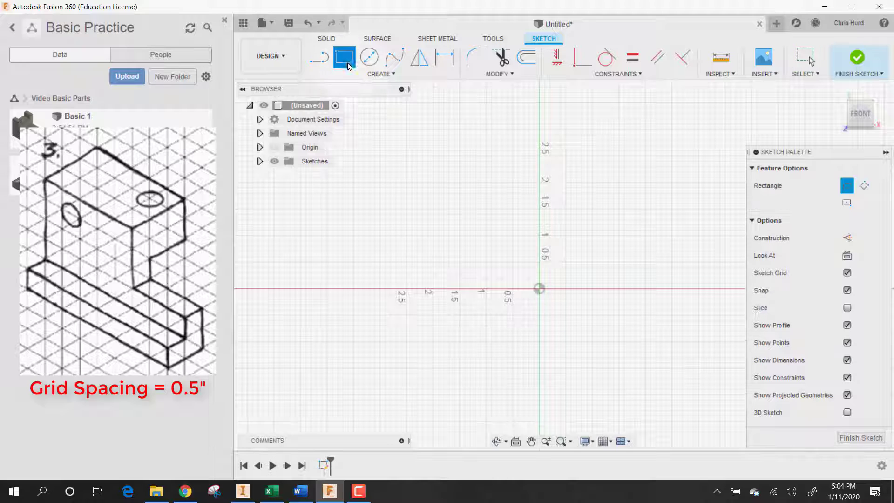
left_click(539, 289)
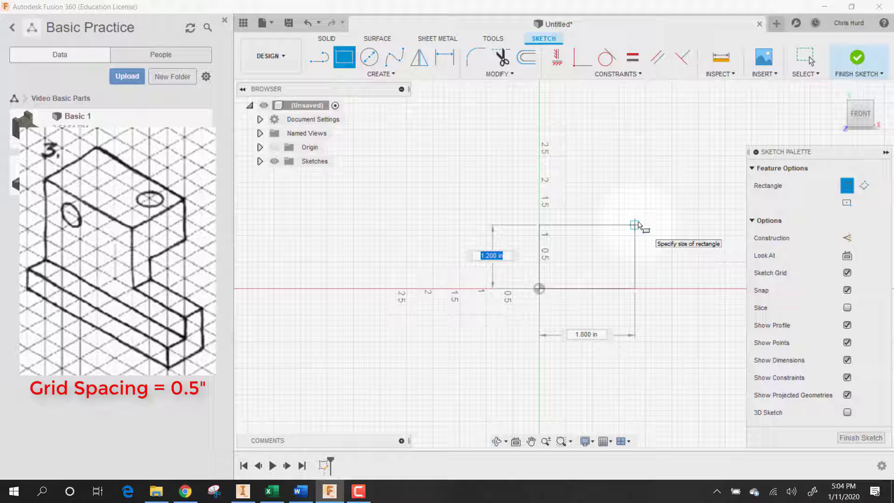
type("2.5")
key("Tab")
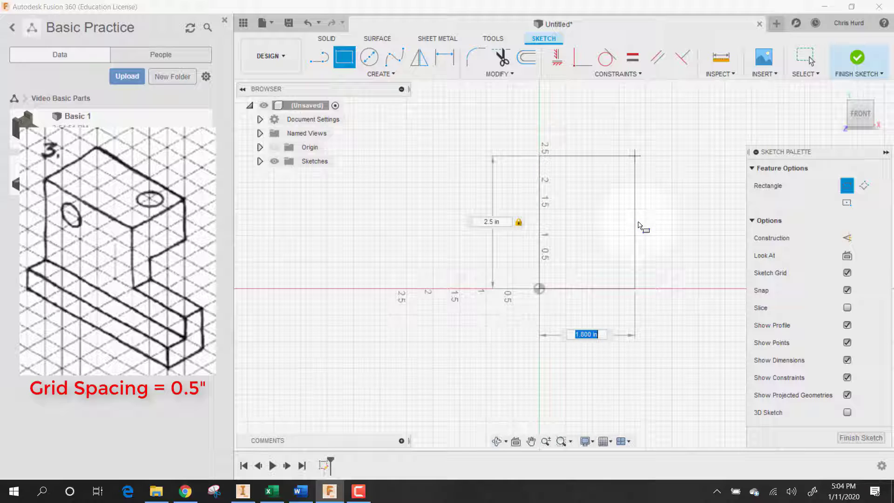
type("2")
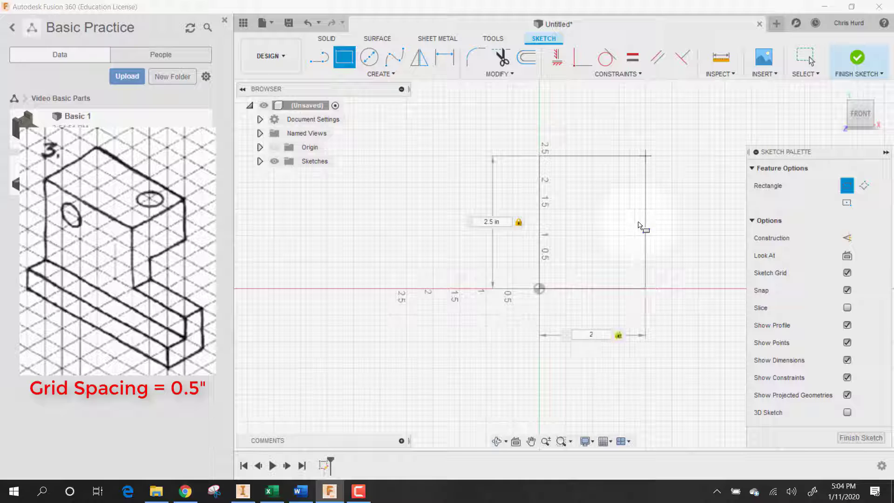
key("Return")
key("Escape")
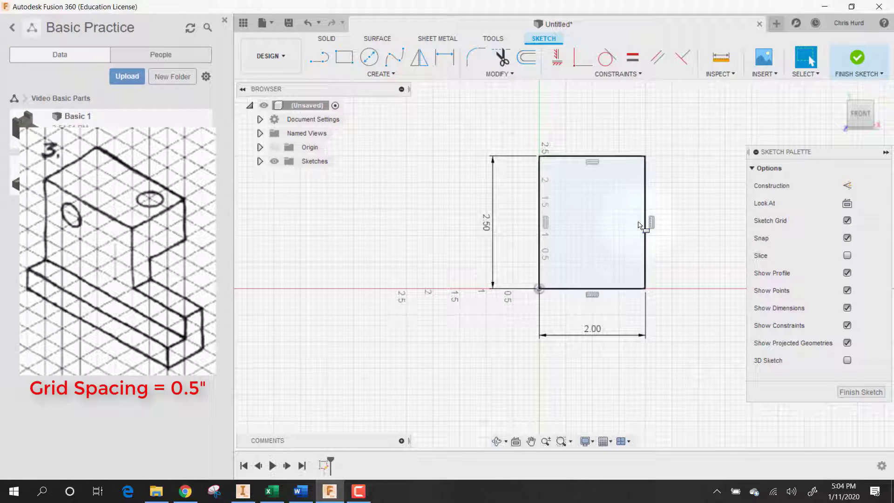
- Draw a 1 × 1.5 in rectangle from the bottom-right corner
left_click(344, 57)
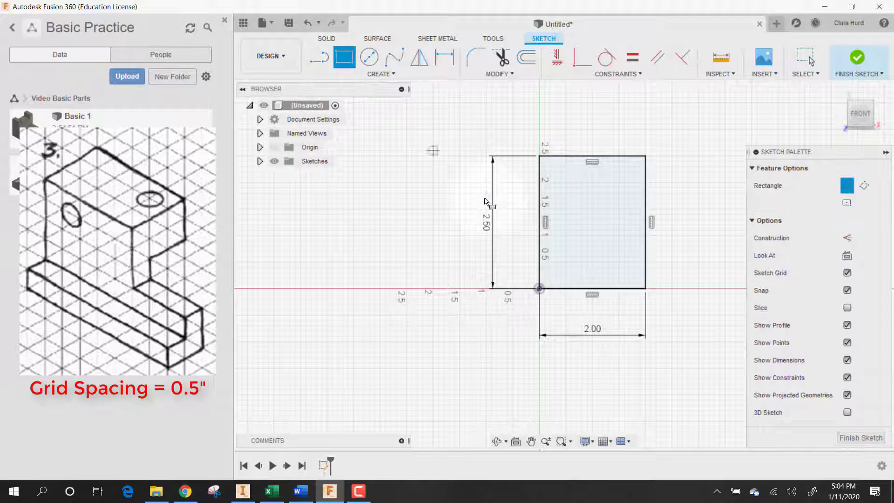
left_click(645, 288)
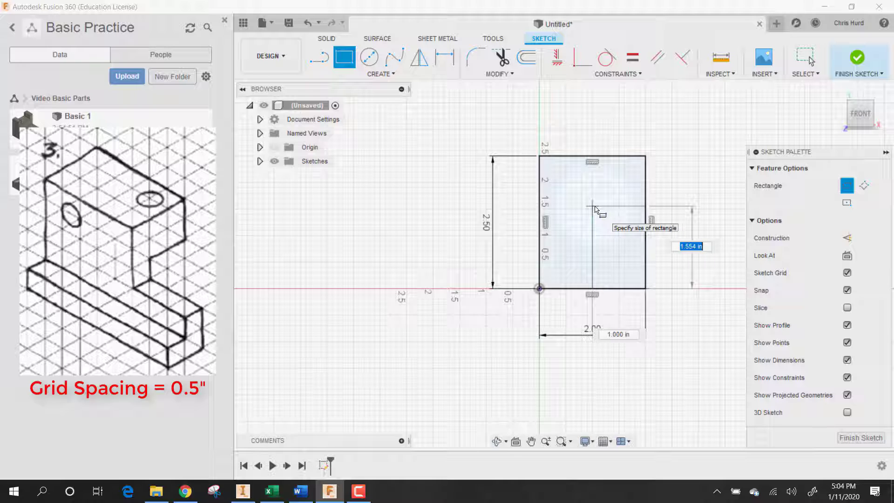
type("1.5")
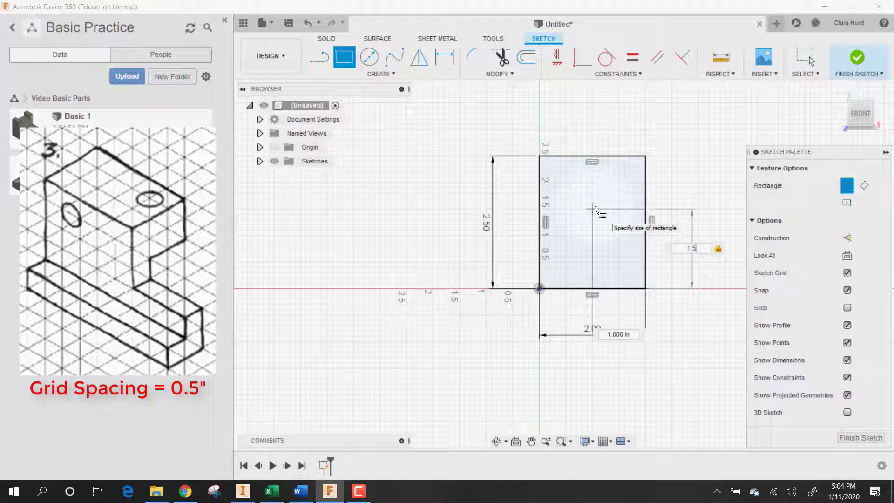
key("Tab")
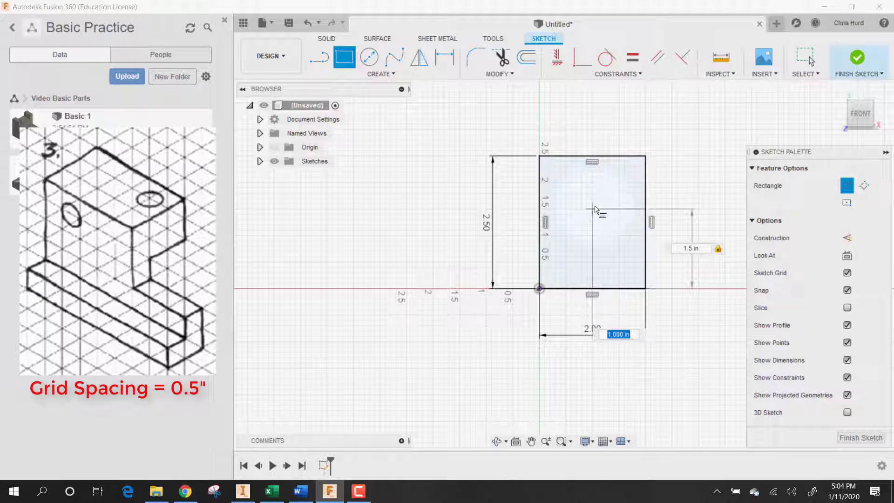
key("BackSpace")
type("1")
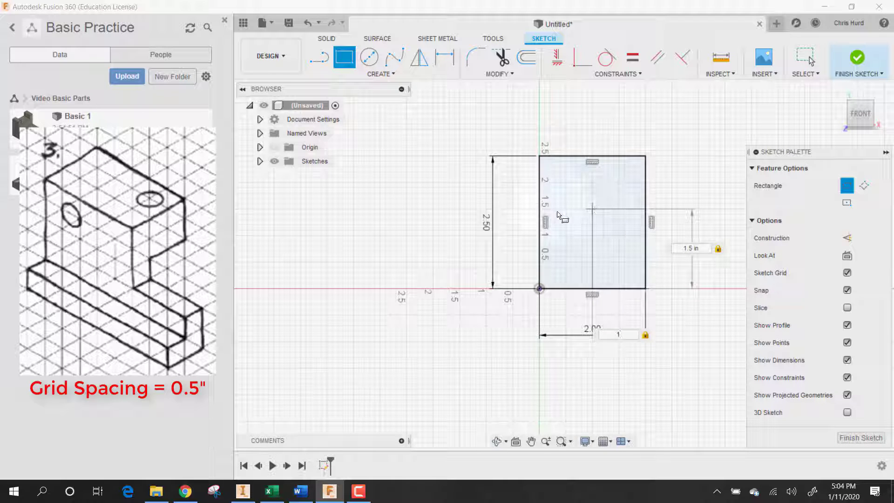
key("Return")
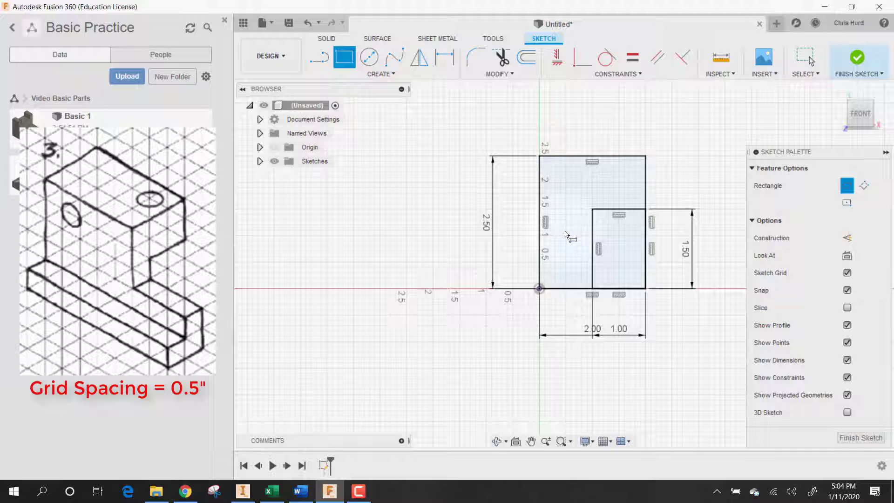
key("Escape")
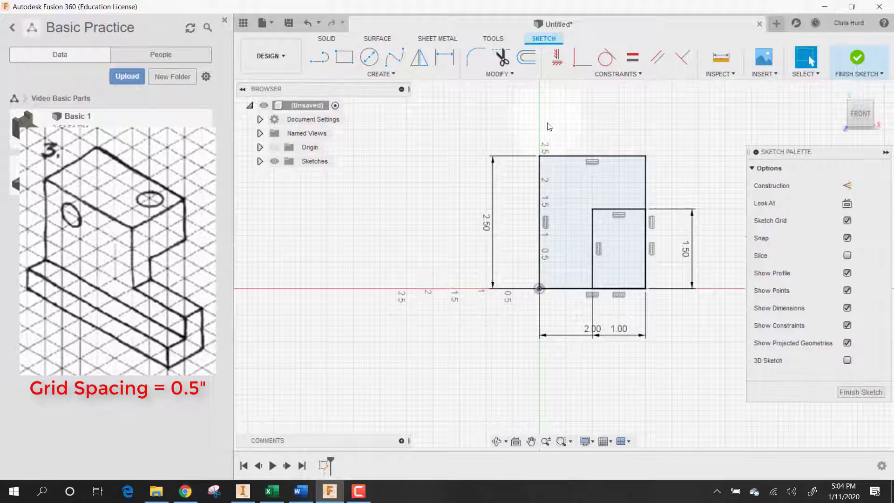
- Draw a 0.5 × 2 in rectangle from the top-left corner
left_click(344, 57)
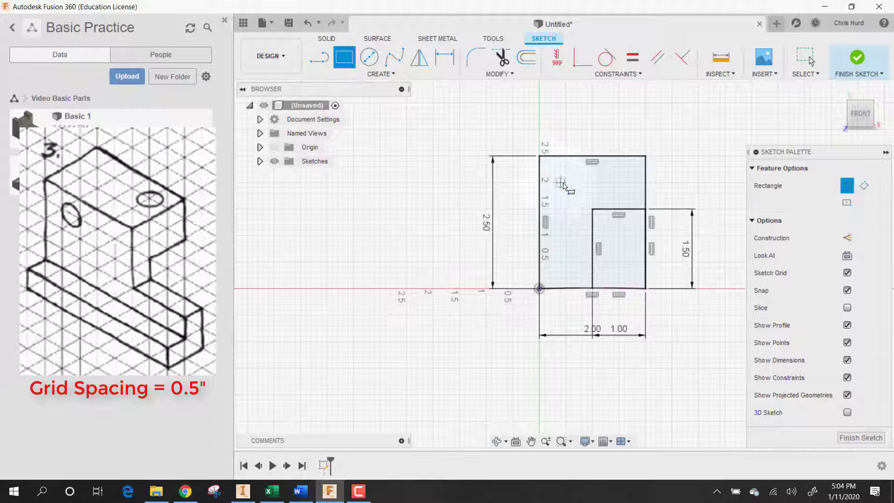
left_click(541, 157)
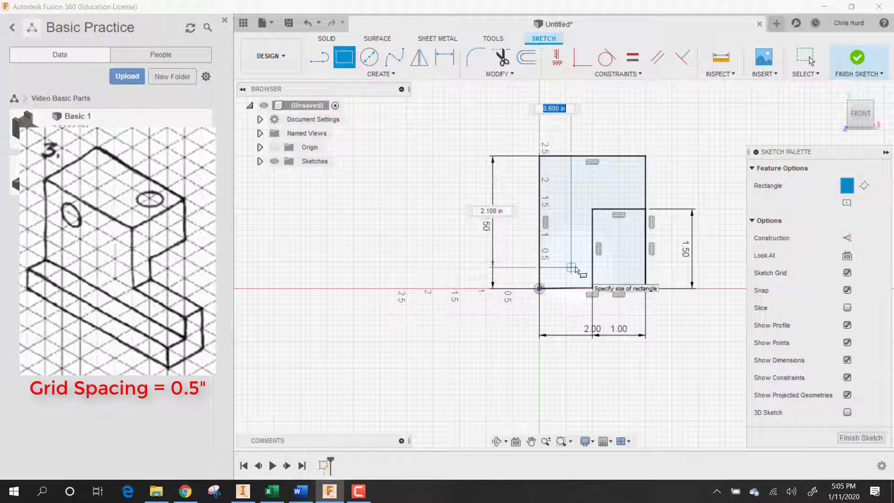
key("BackSpace")
type("0.5")
key("Tab")
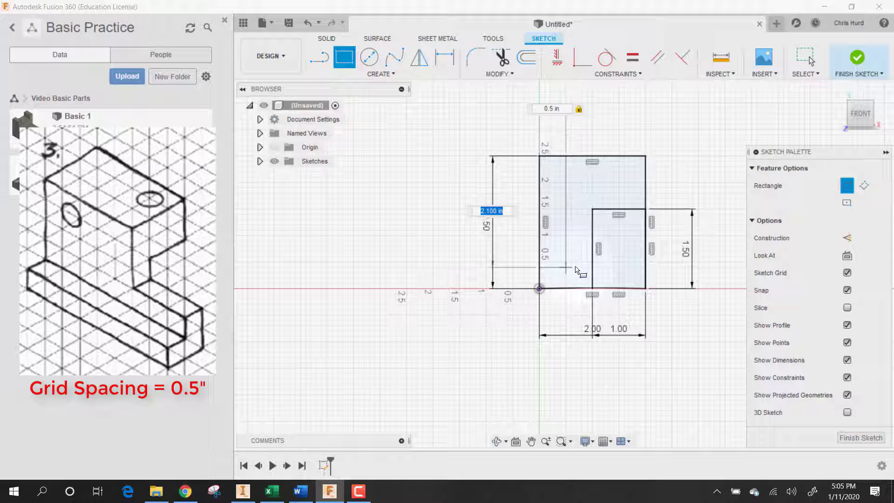
type("2")
key("Tab")
key("Return")
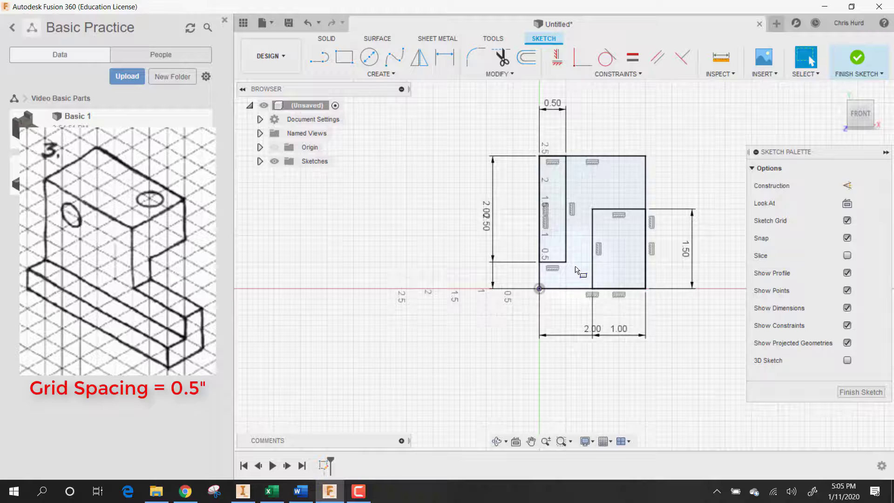
key("Escape")
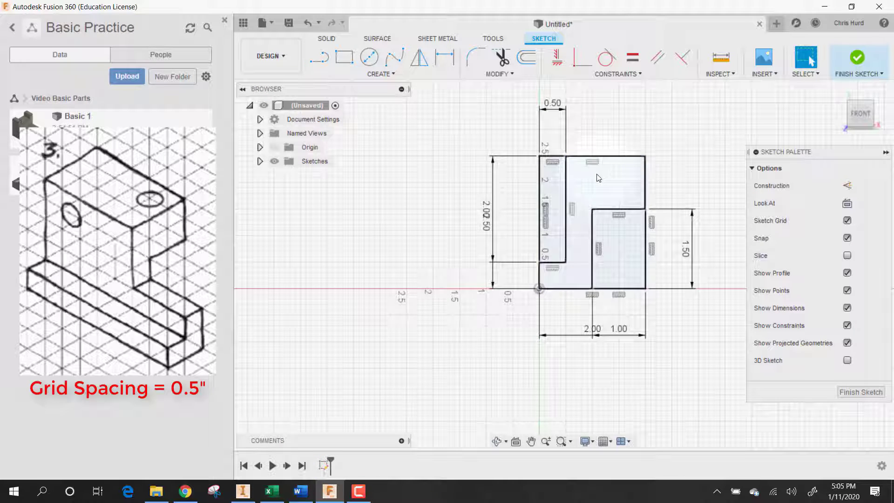
- Press Pull the stepped middle profile 4 in into a new solid body
right_click(598, 178)
left_click(634, 159)
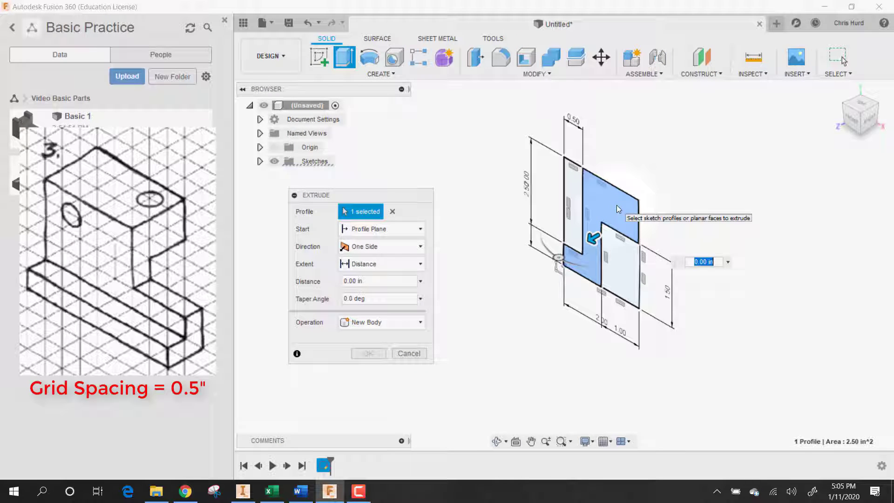
type("4")
key("Return")
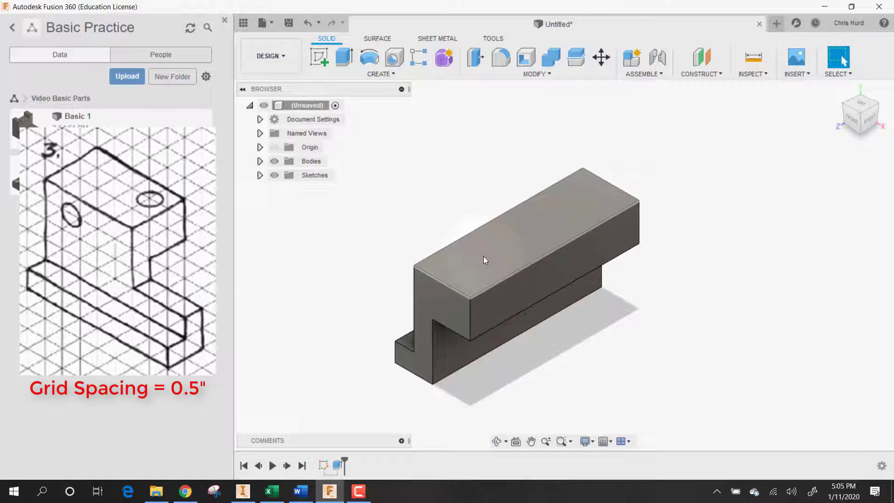
- Place a 0.5 in diameter hole on the block's top face
left_click(399, 61)
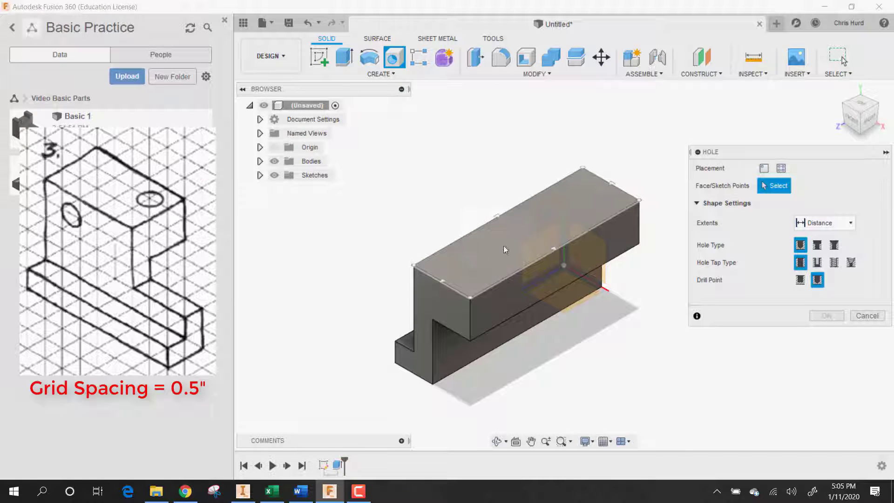
left_click(487, 260)
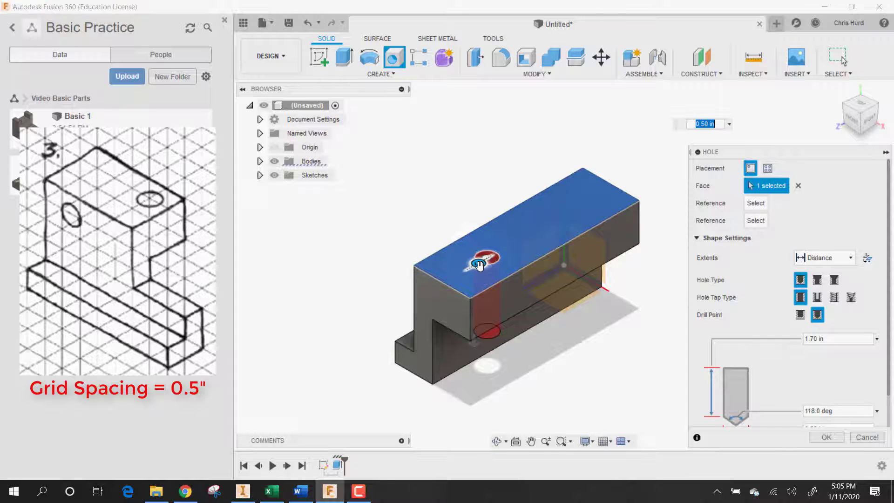
left_click_drag(480, 264, 467, 269)
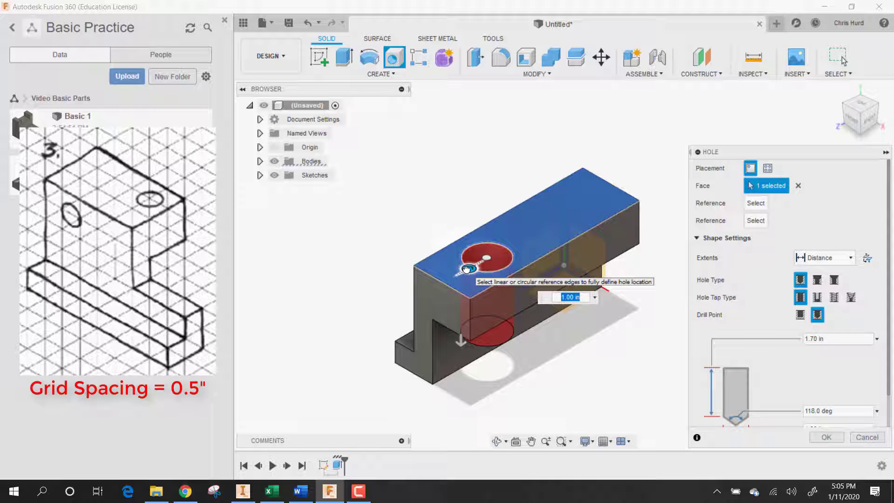
key("BackSpace")
type(".5")
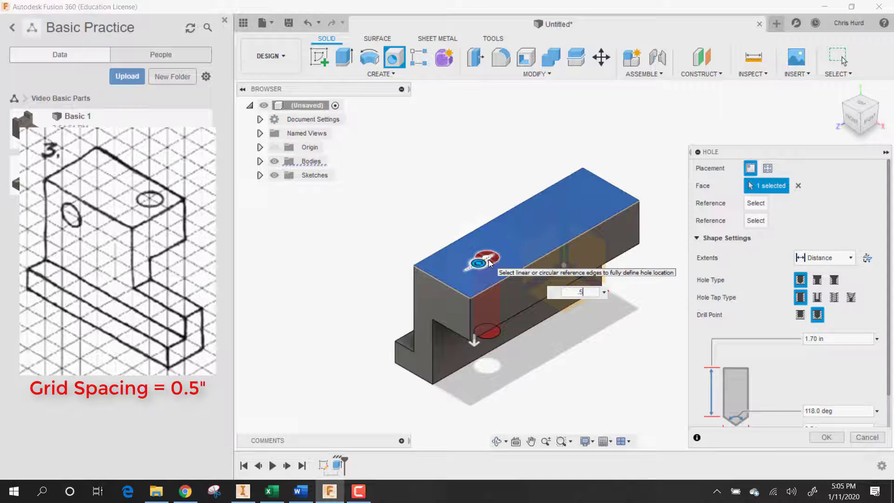
- Locate the hole 0.5 in from the front edge and 1 in from a second edge
left_click_drag(490, 264, 487, 259)
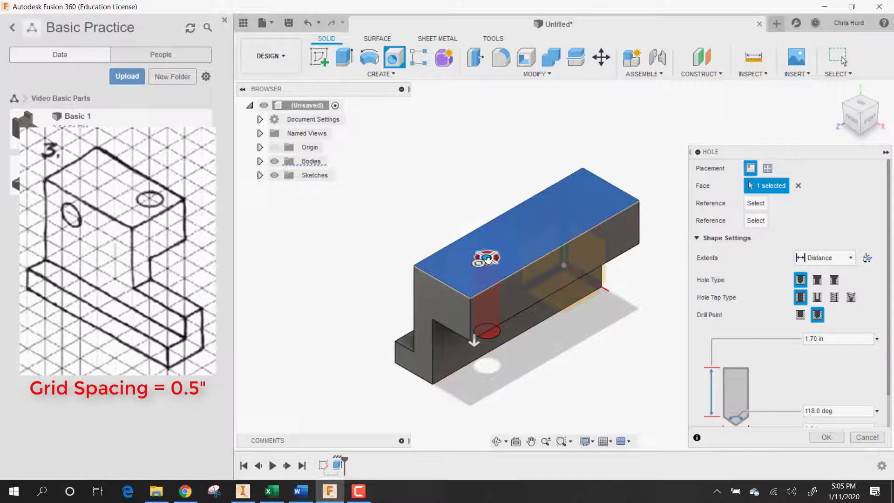
left_click(442, 283)
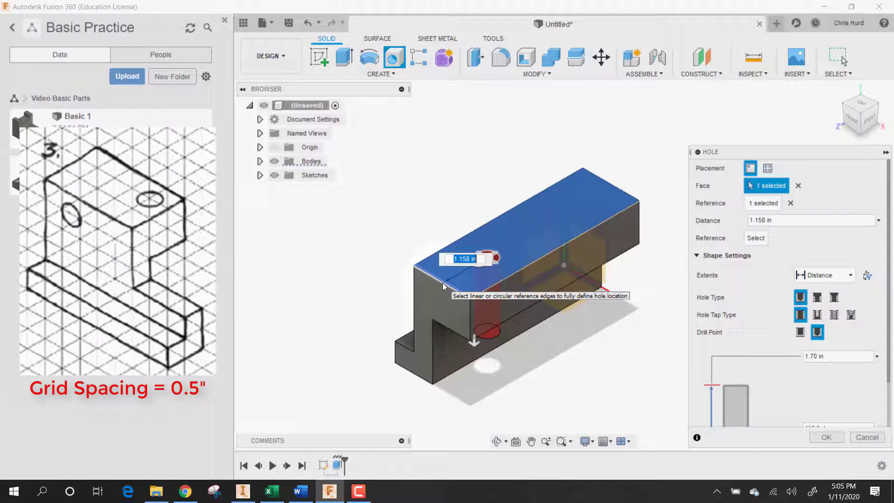
type(".5")
key("Return")
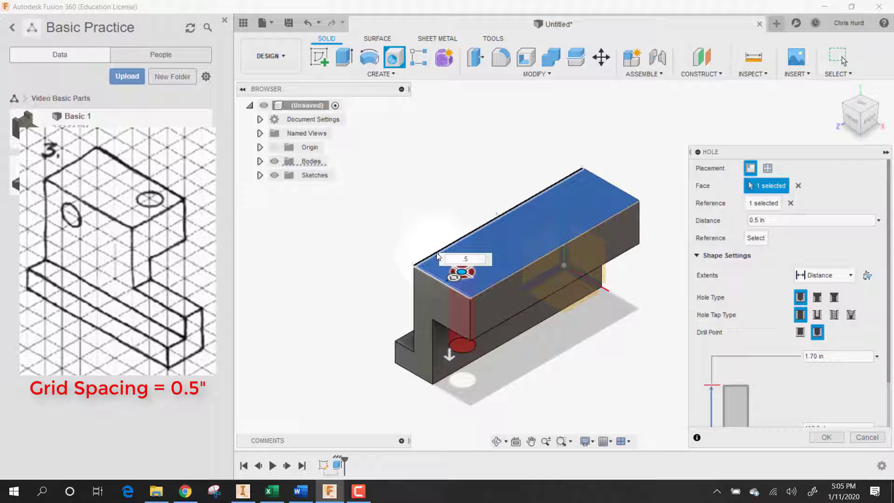
left_click(436, 253)
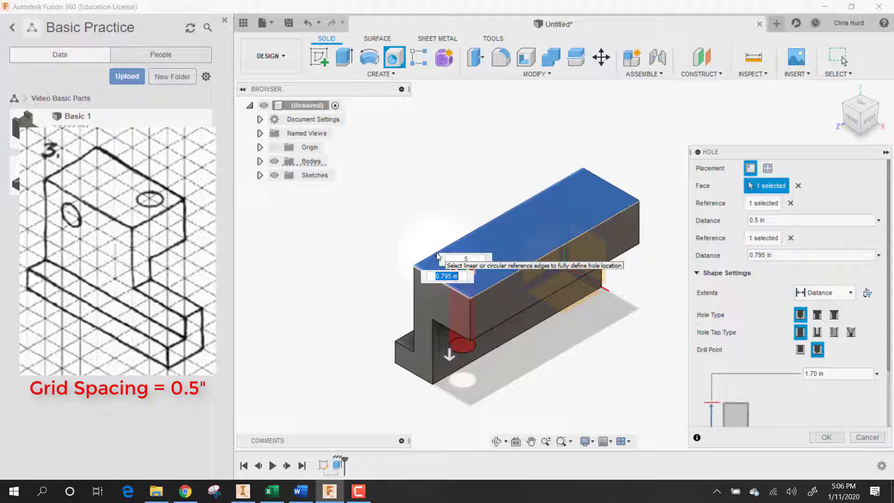
type("1")
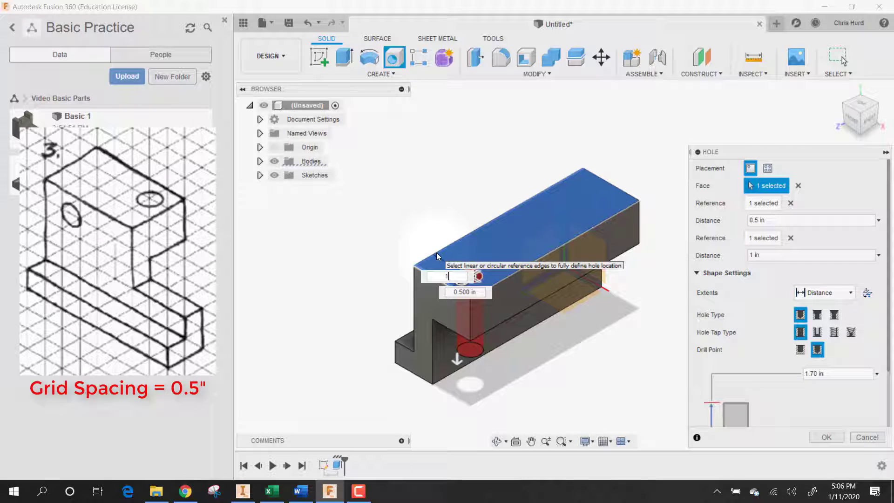
key("Return")
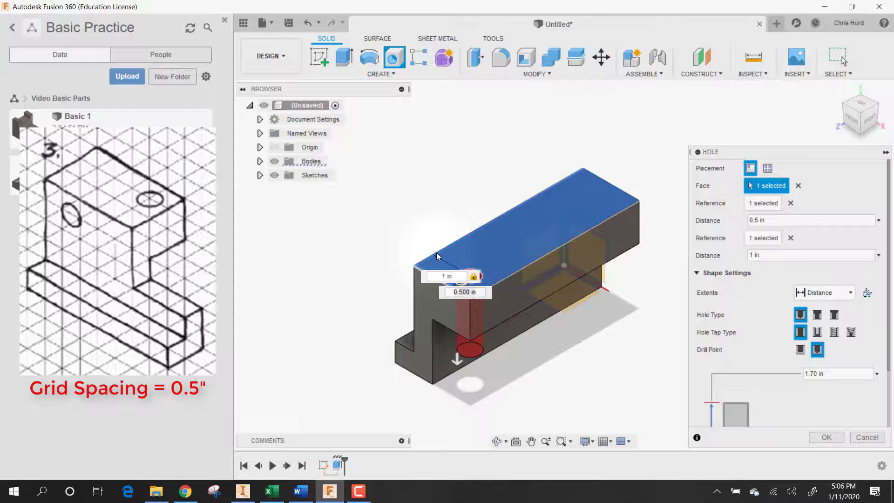
key("Return")
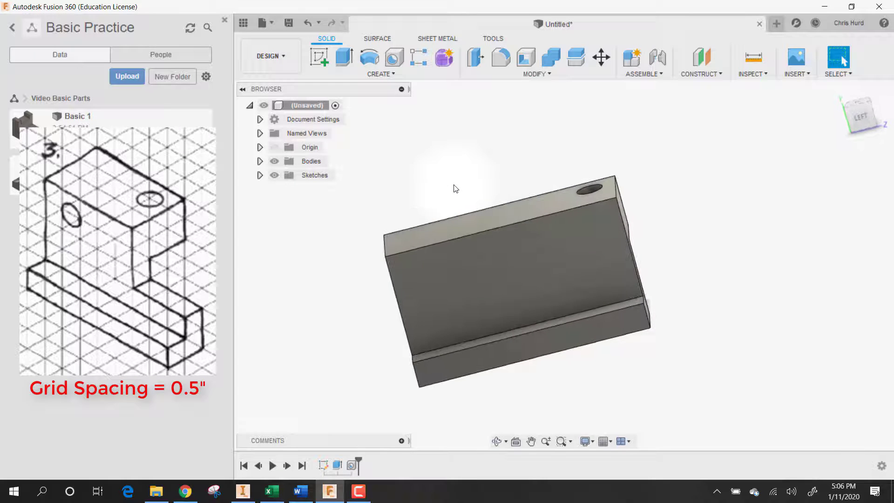
- Place a new hole on the side face, 0.5 in from the top edge
left_click(395, 57)
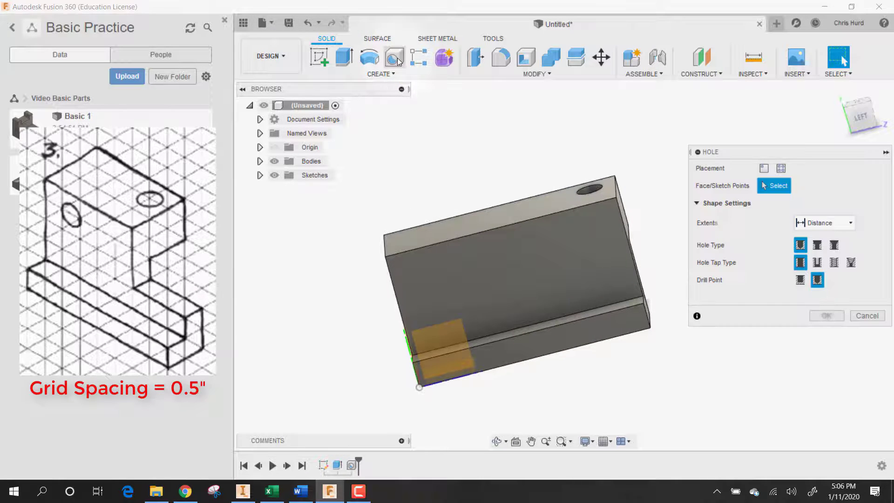
left_click(415, 278)
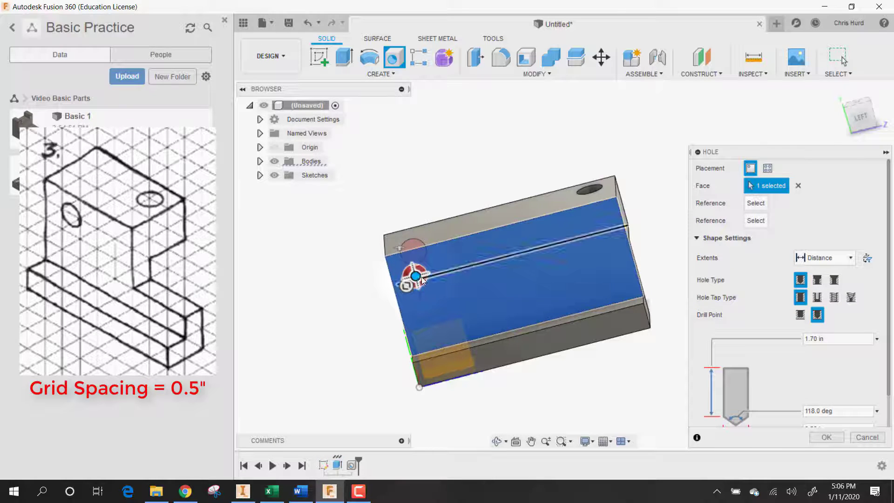
left_click(406, 250)
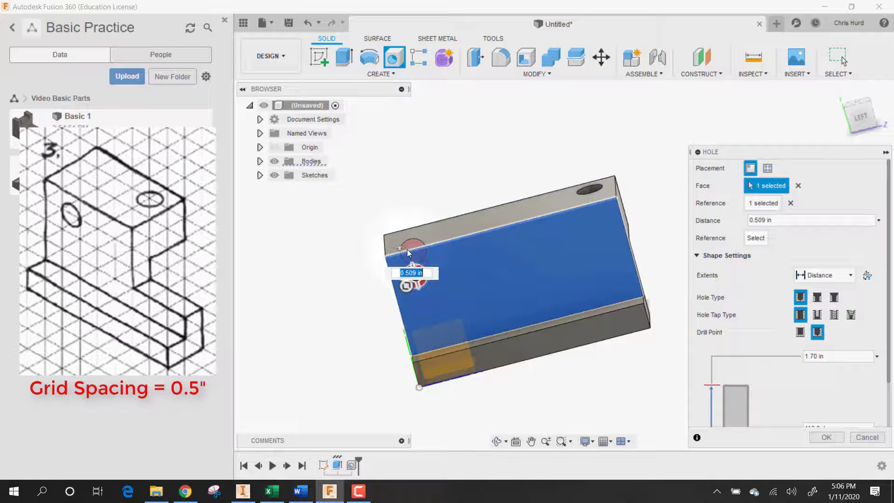
type(".5")
- Set the hole 0.75 in from the end edge and finish it
left_click(395, 292)
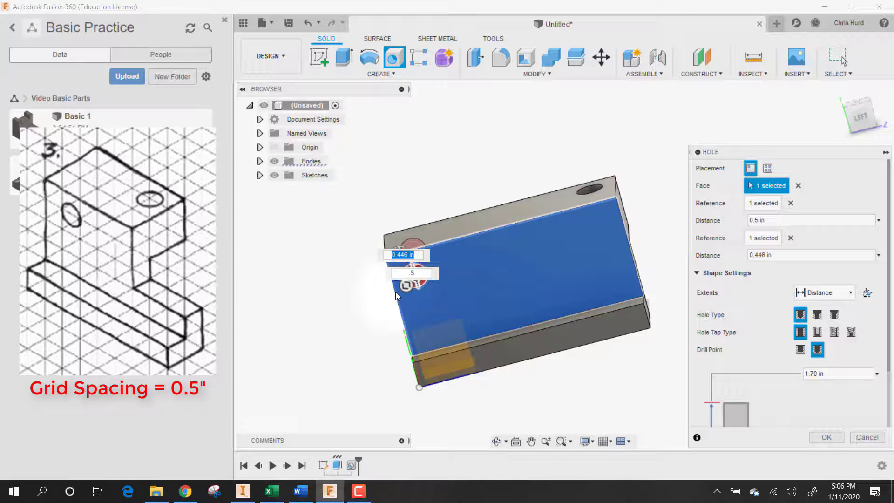
type("3/")
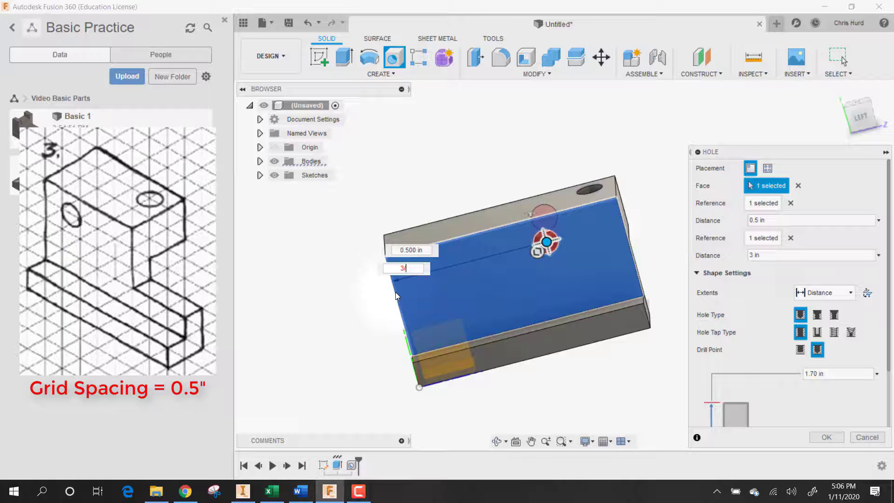
type("4")
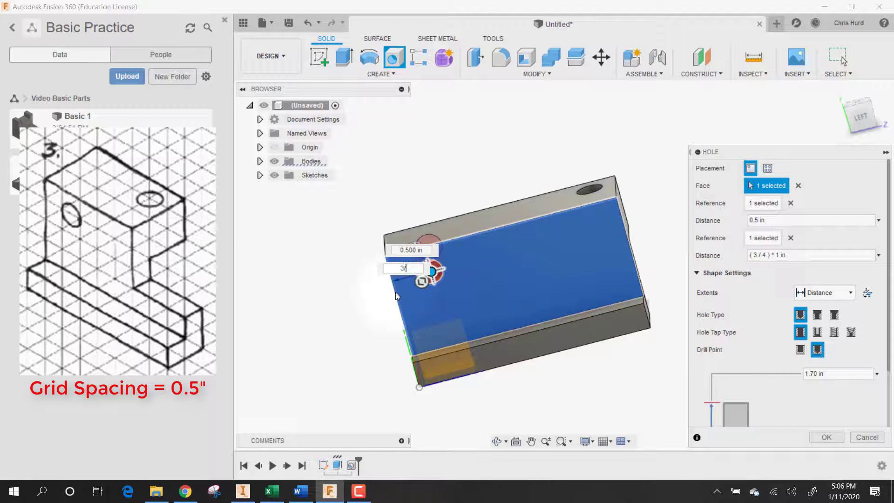
key("BackSpace")
key("BackSpace")
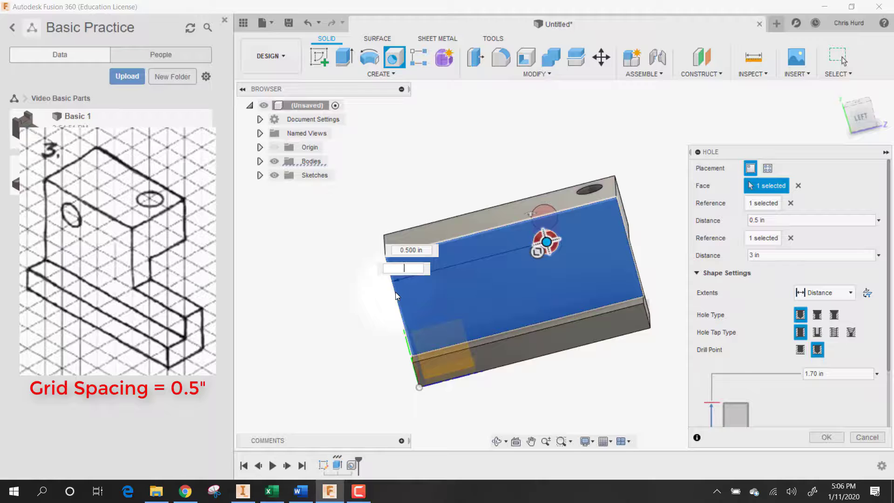
type(".5")
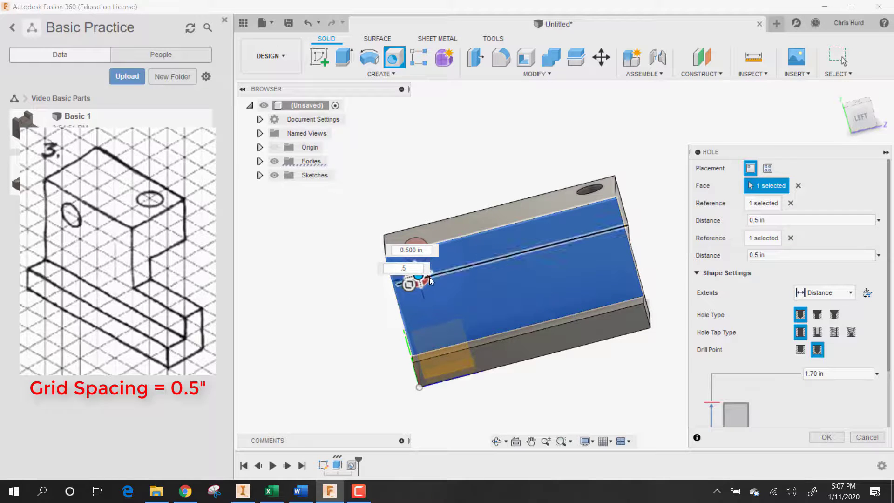
double_click(412, 267)
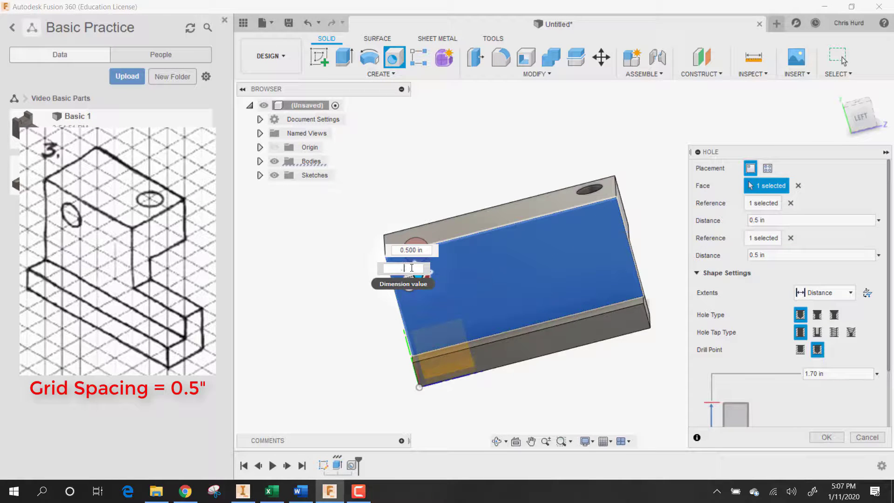
type("75")
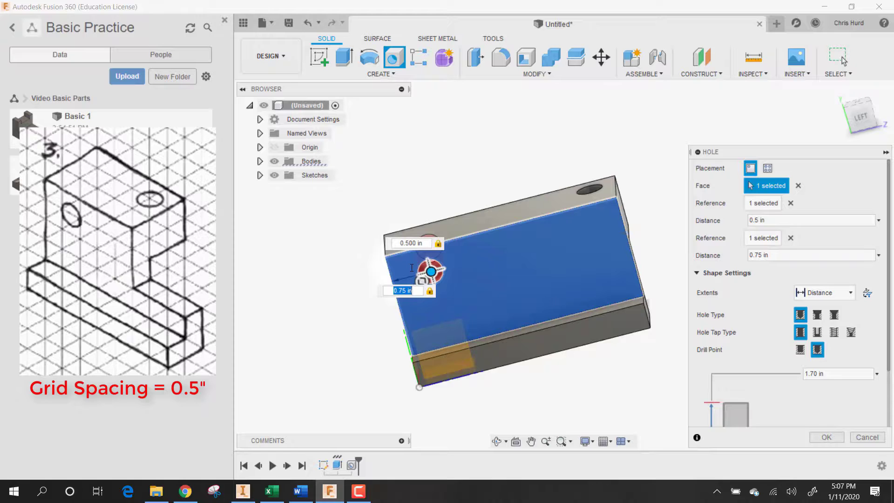
key("Return")
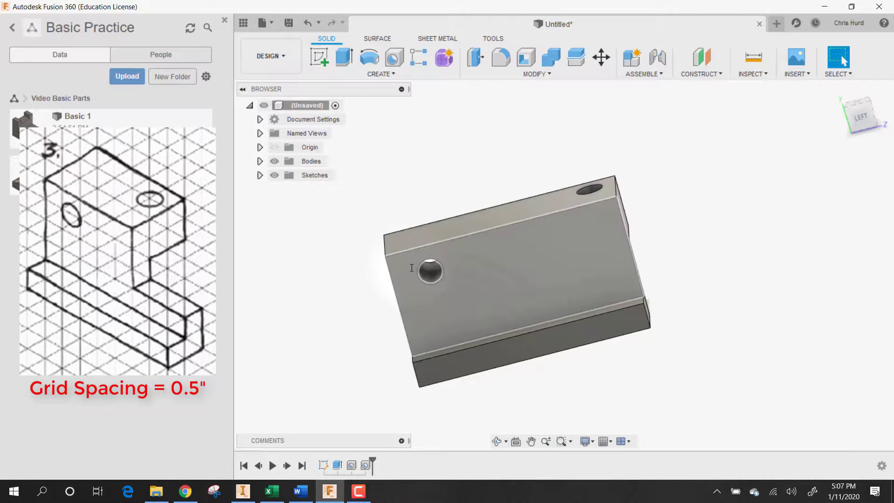
- Clear the face selection to view the block with both drilled holes
left_click(795, 179)
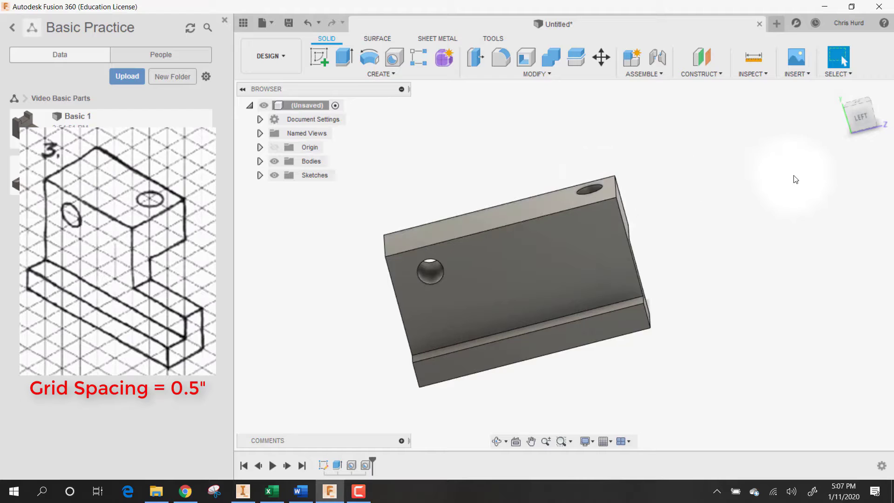